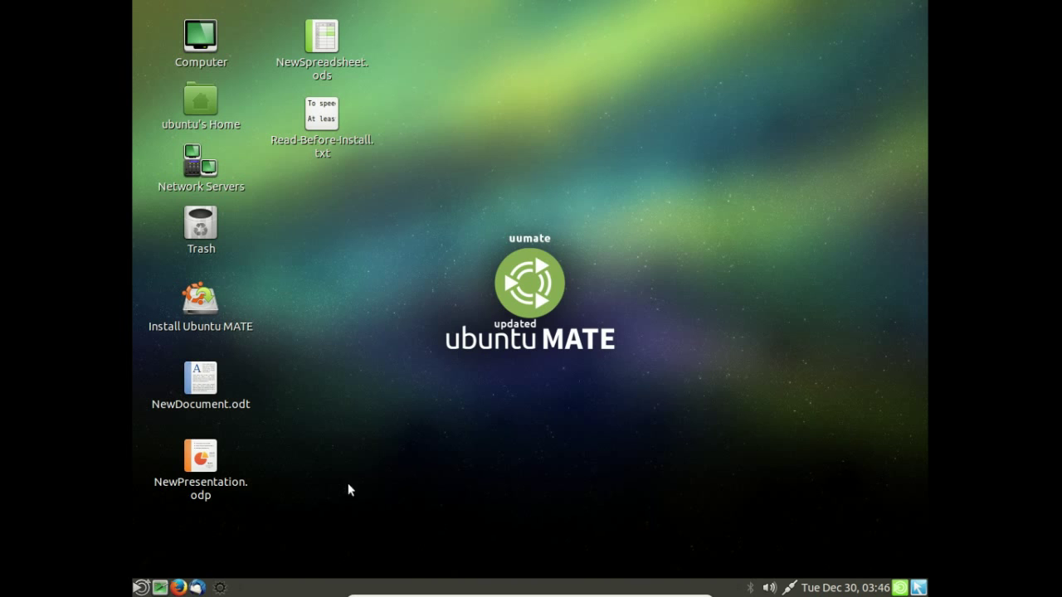
Start Kdenlive from the applications menu's Sound & Video category
left_click(143, 587)
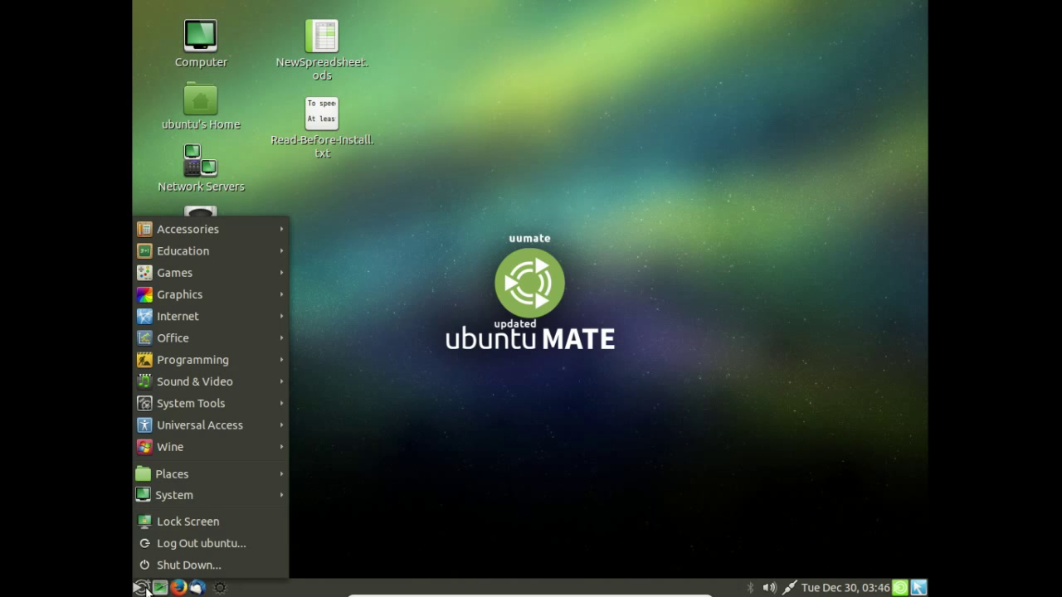
mouse_move(234, 386)
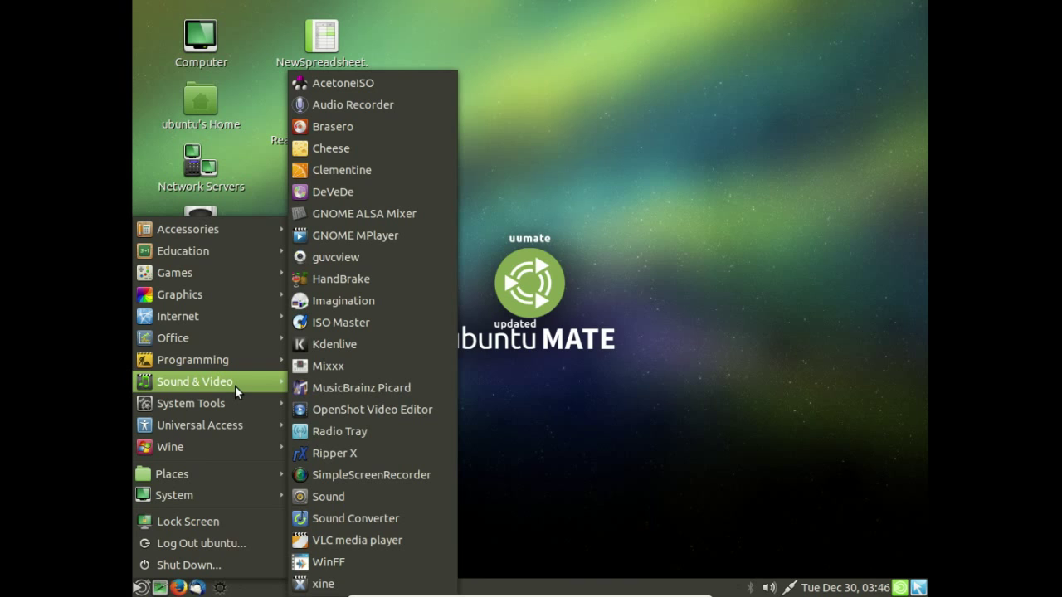
left_click(341, 348)
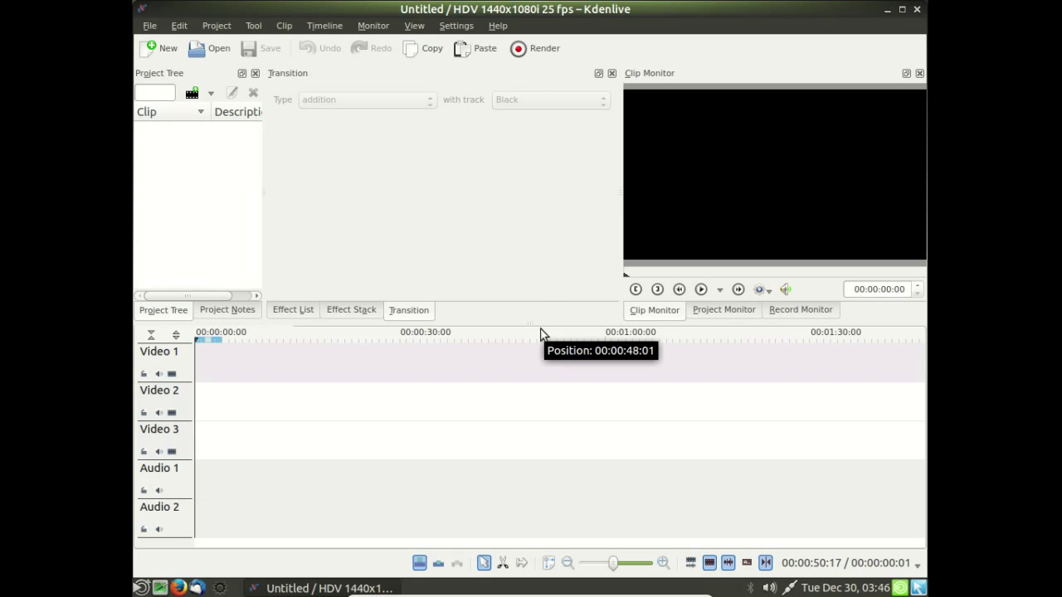
Drag the timeline splitter down slightly, then browse the Project, Help and File menus
left_click_drag(531, 323, 530, 340)
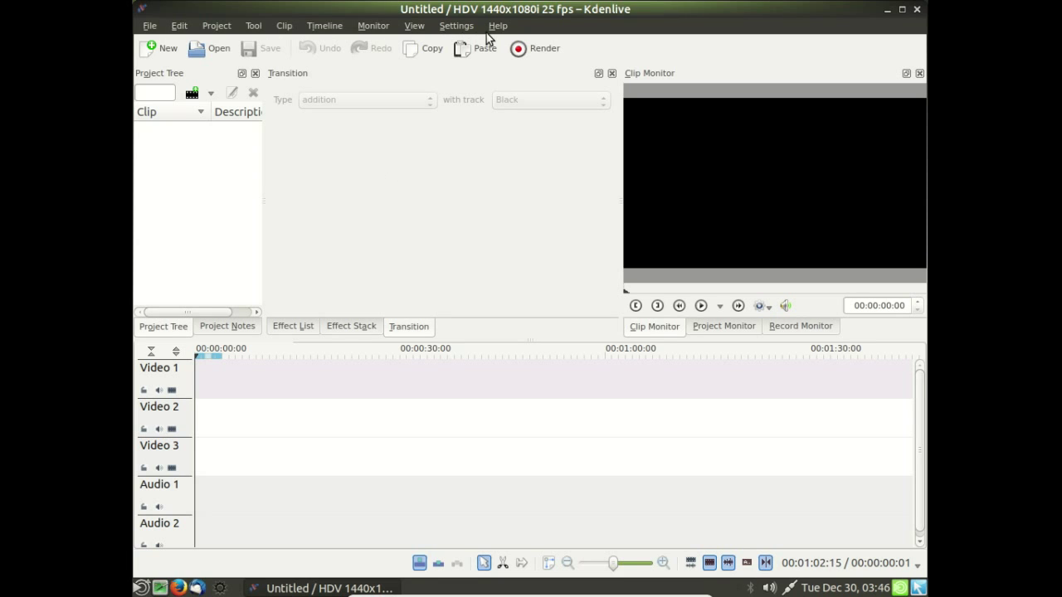
left_click(217, 28)
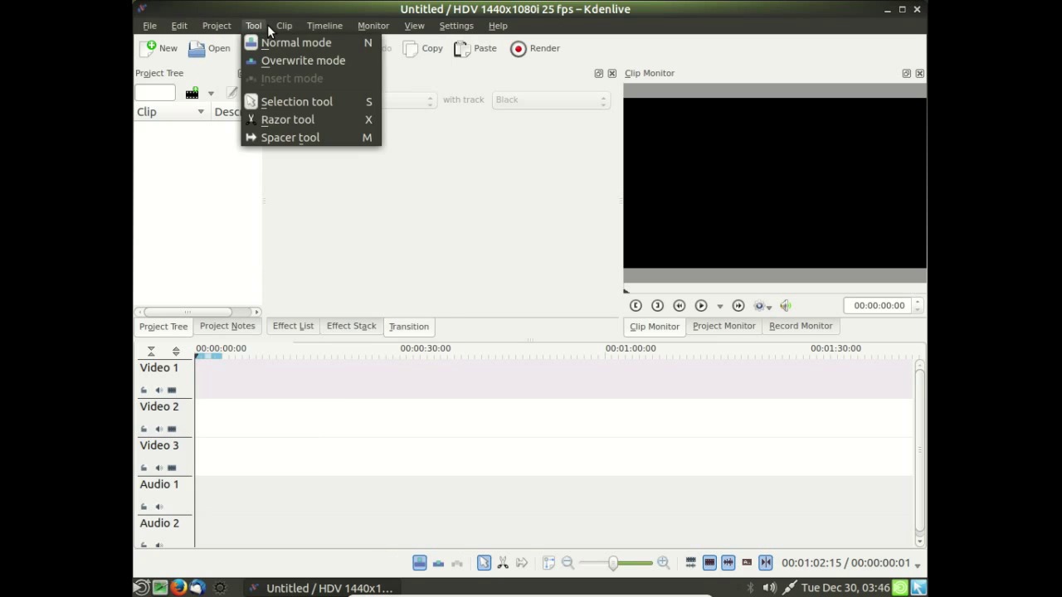
mouse_move(375, 28)
mouse_move(457, 31)
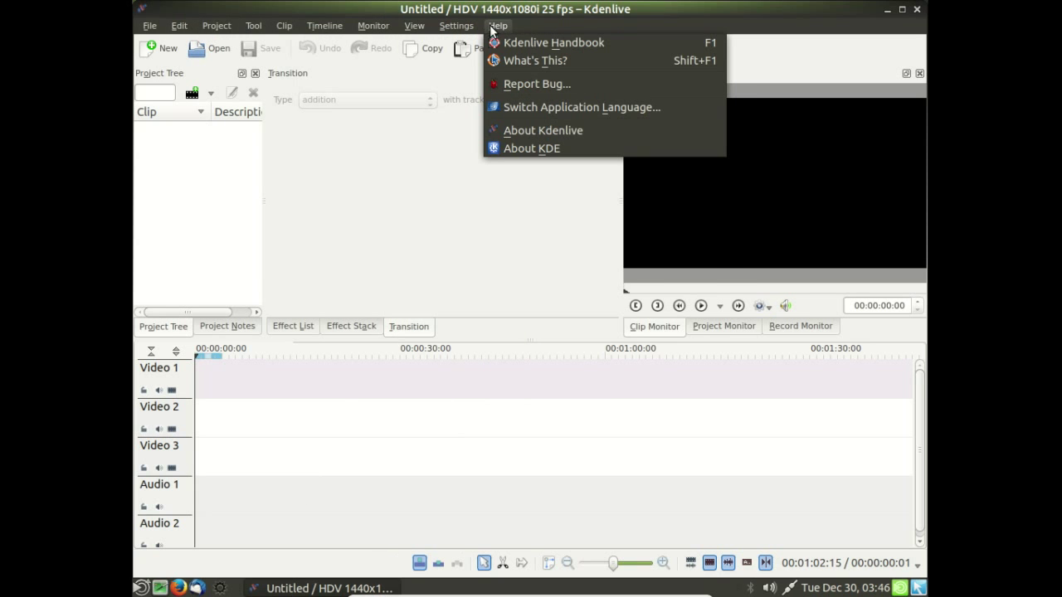
left_click(399, 214)
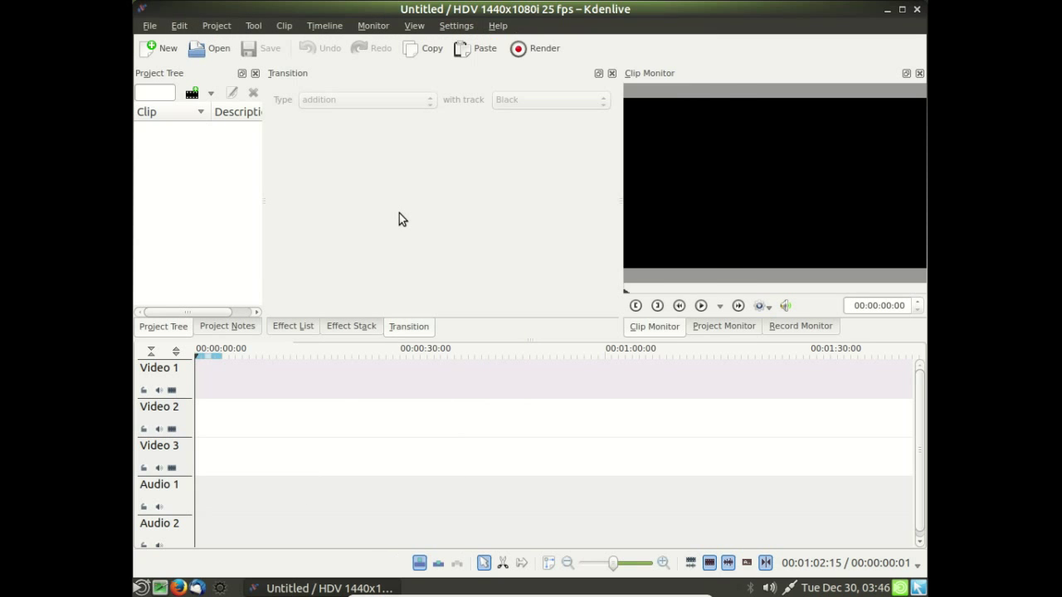
left_click(149, 26)
left_click(149, 27)
In Rendering, show all profiles and view the MP4, MPEG-2, Matroska, HDV and Raw DV formats
left_click(534, 51)
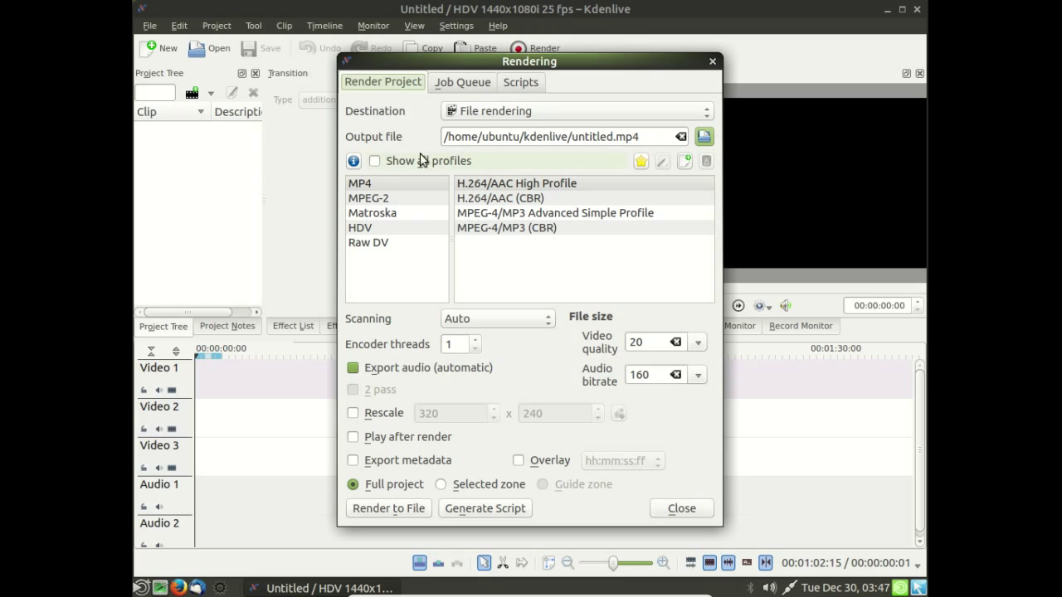
left_click(376, 162)
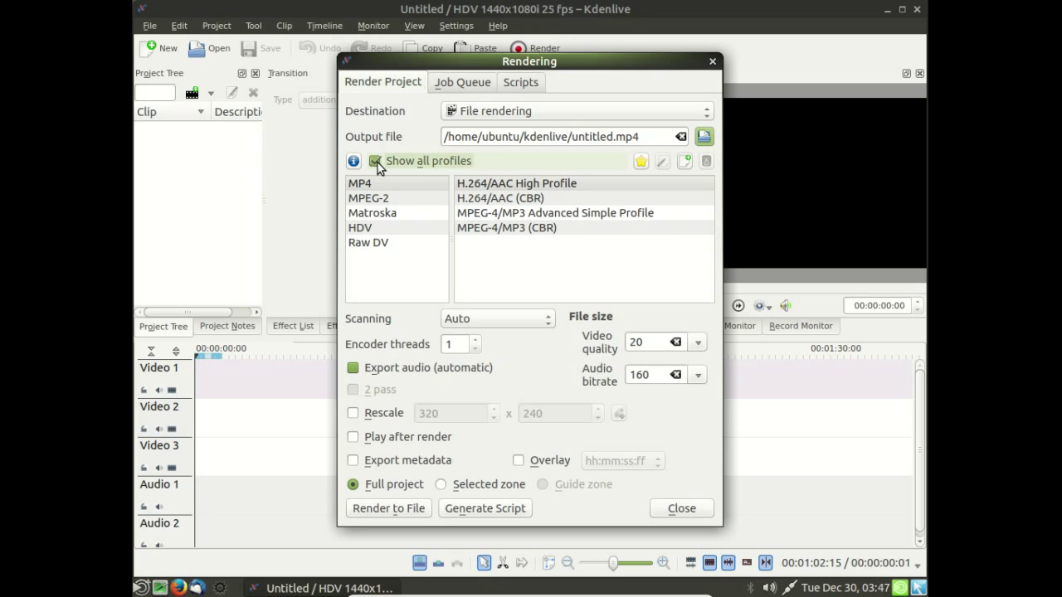
left_click(633, 109)
left_click(633, 107)
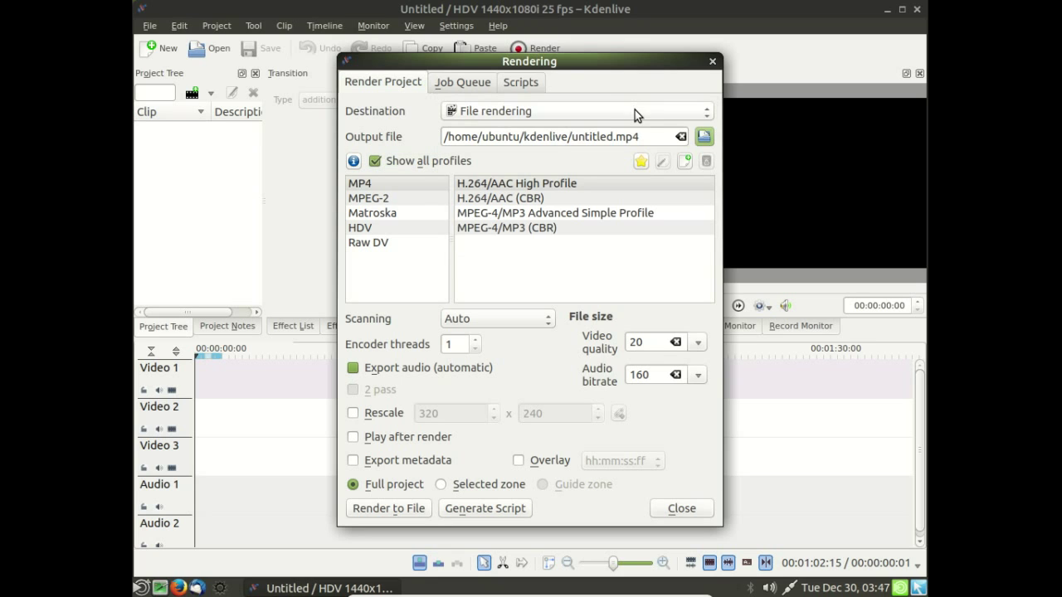
left_click(408, 185)
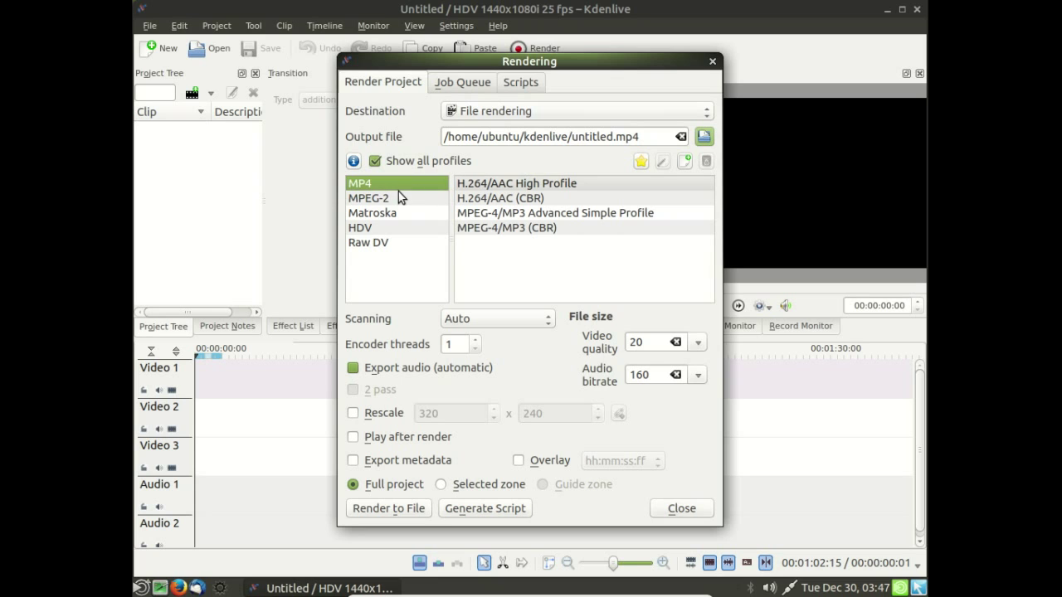
left_click(398, 195)
left_click(395, 211)
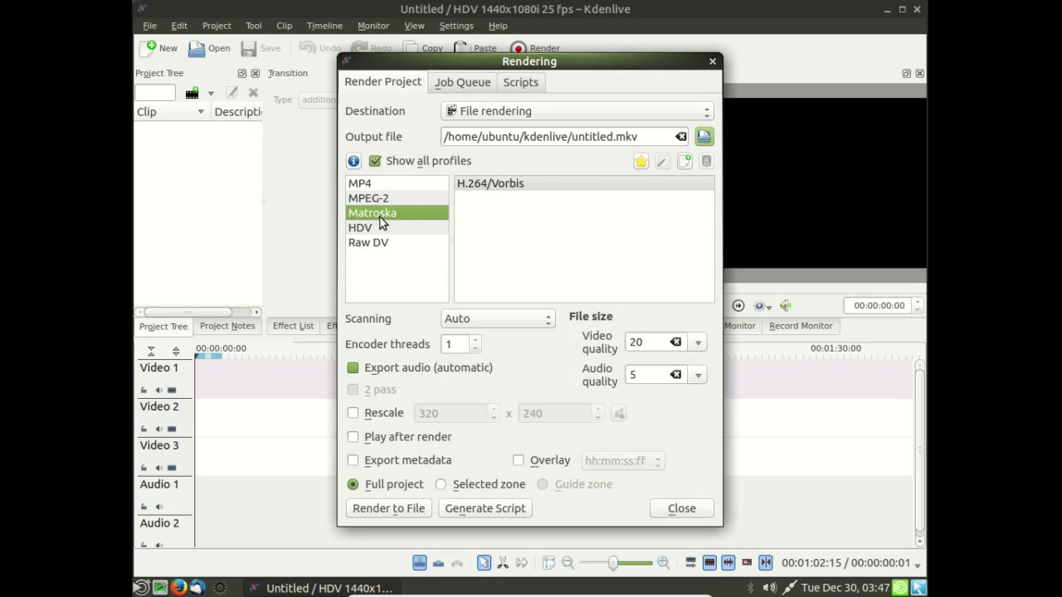
left_click(378, 228)
left_click(378, 242)
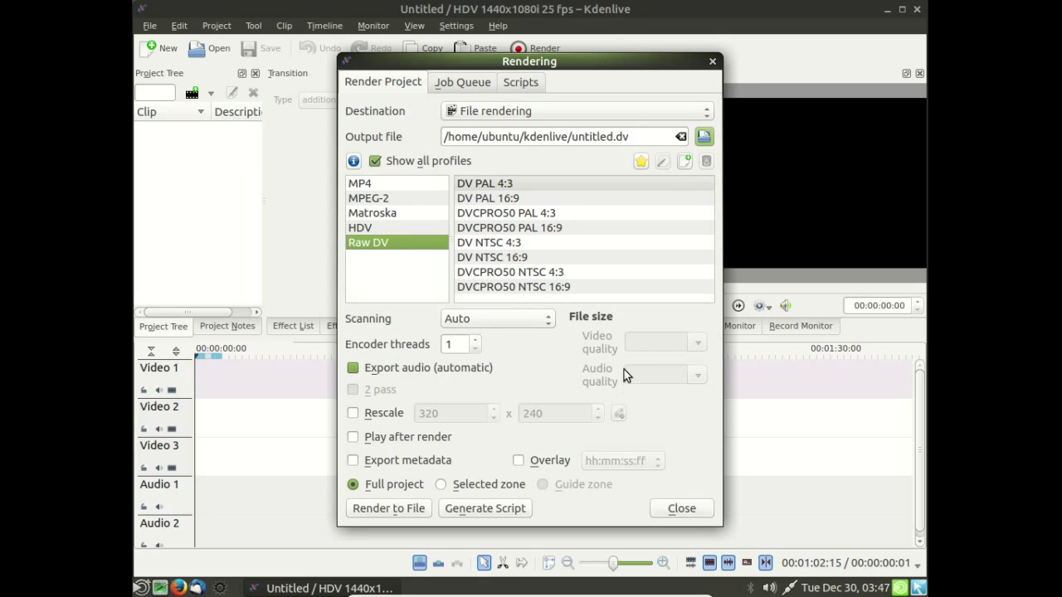
Switch to Web sites and try WebM, Theora and Flash (plus CBR variants), then close Rendering
left_click(575, 113)
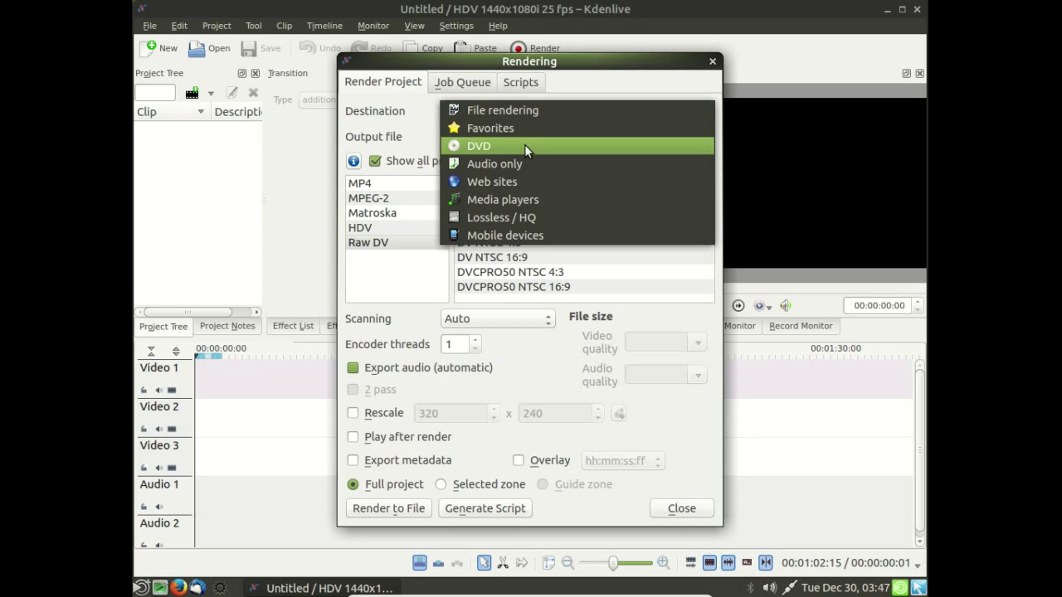
left_click(514, 184)
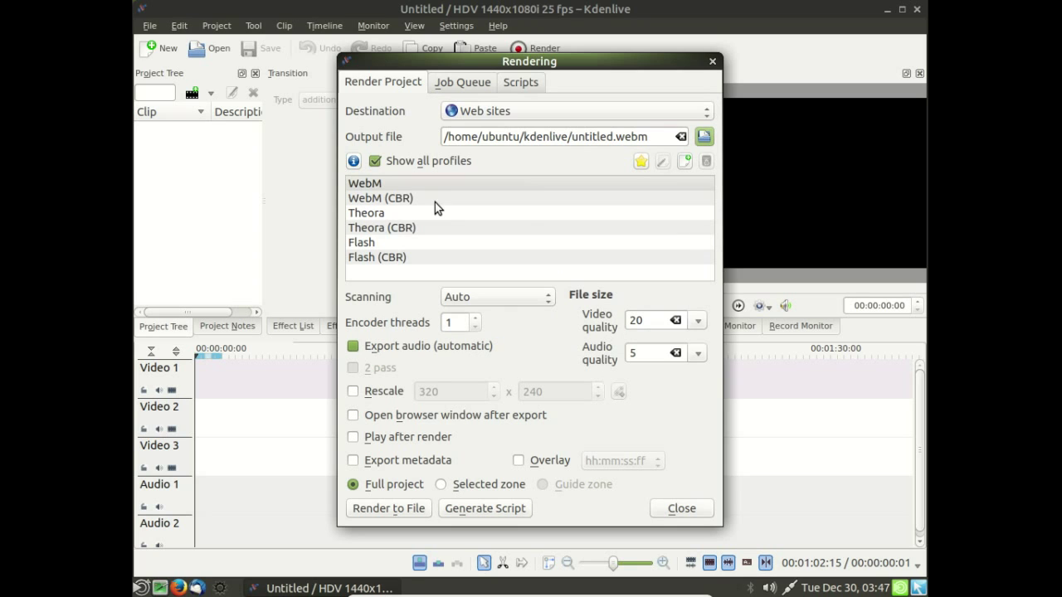
left_click(450, 181)
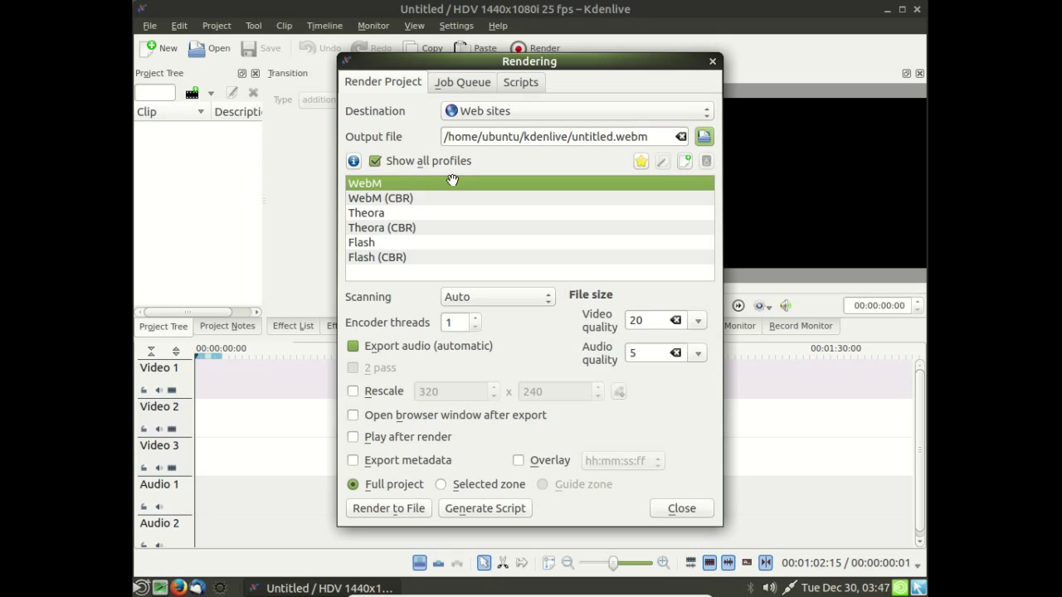
left_click(405, 200)
left_click(382, 217)
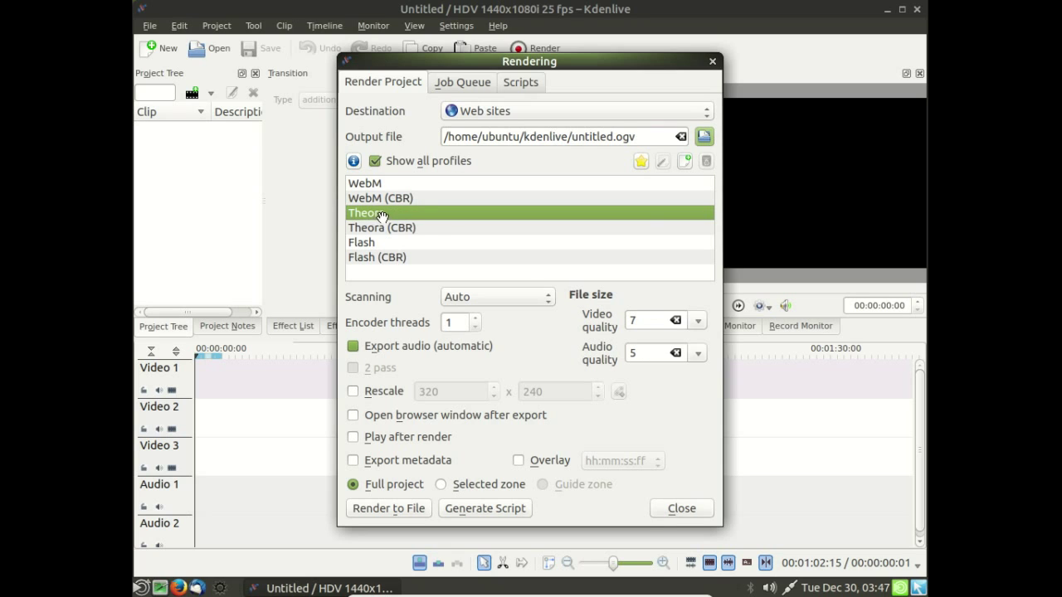
left_click(384, 230)
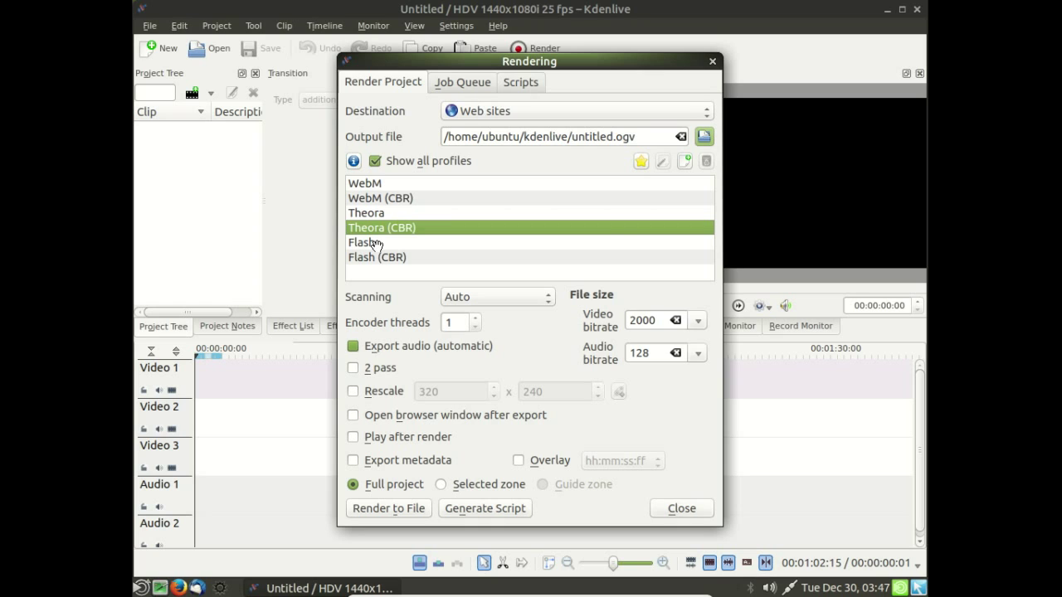
left_click(375, 243)
left_click(376, 257)
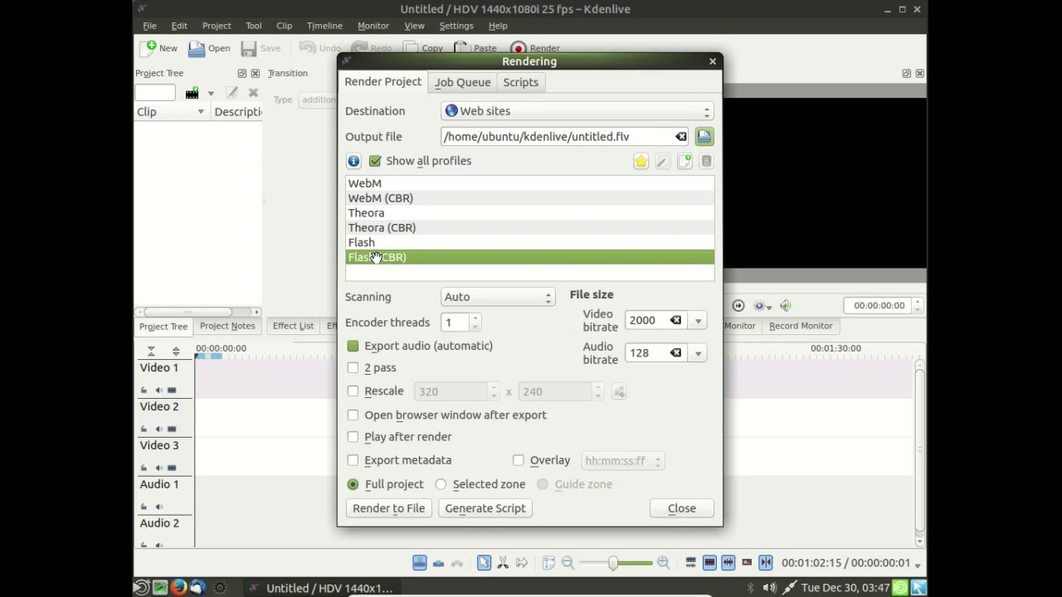
left_click(673, 508)
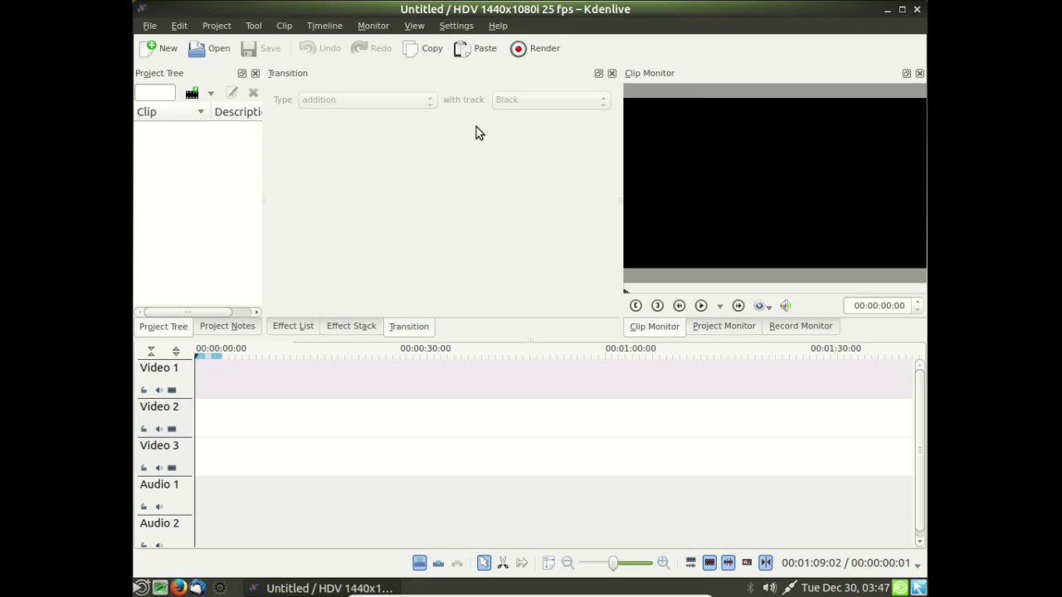
left_click(455, 25)
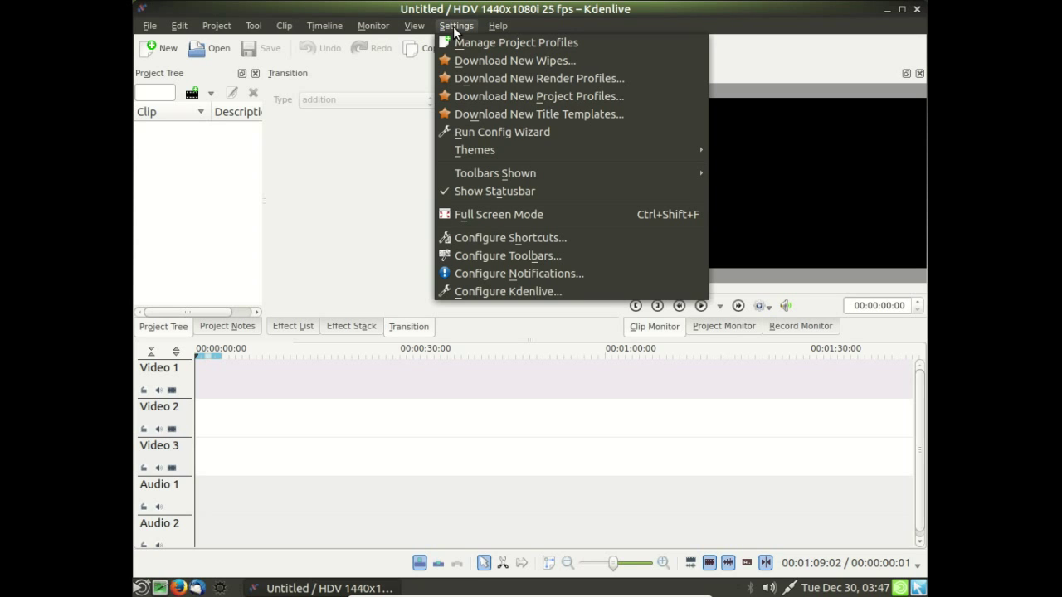
left_click(511, 78)
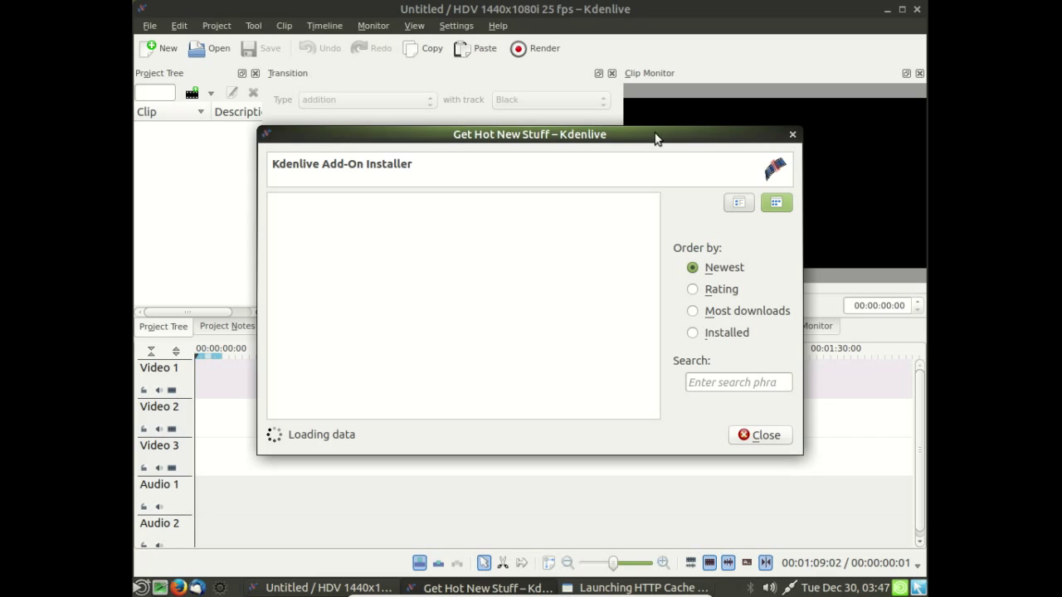
left_click_drag(655, 138, 639, 122)
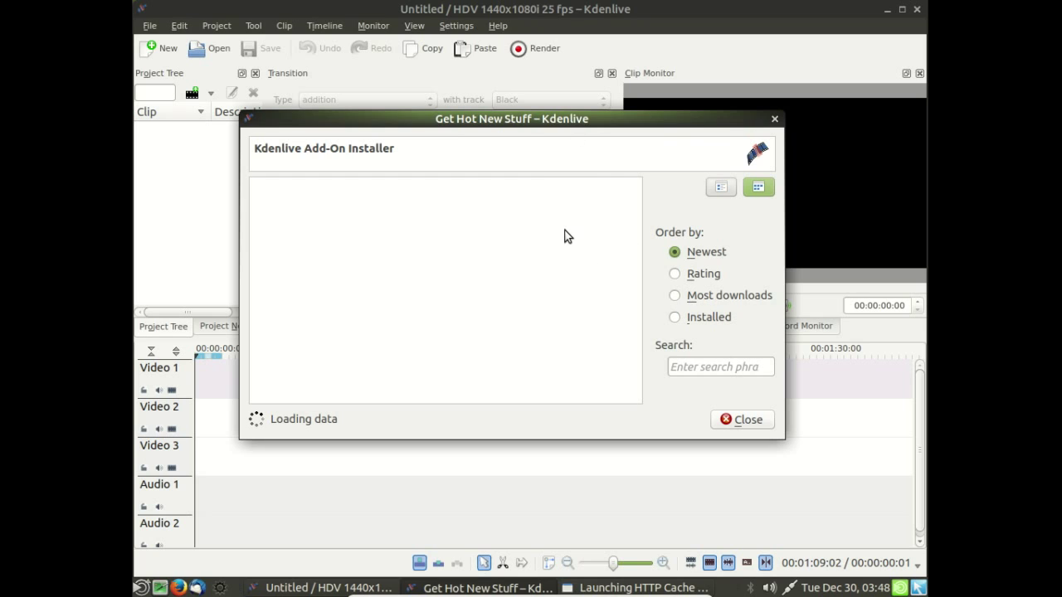
left_click(739, 423)
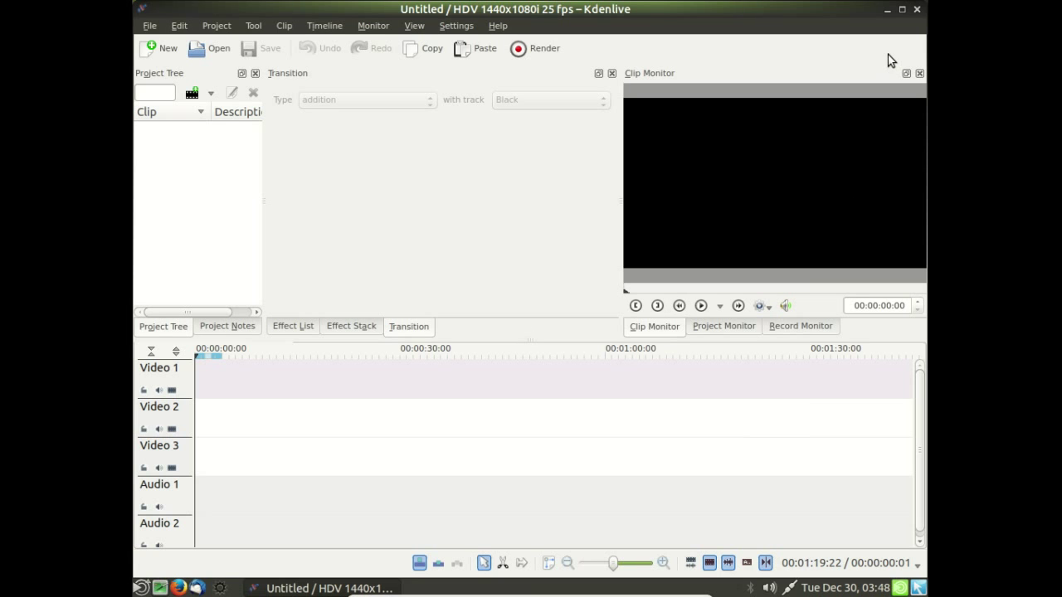
Minimise Kdenlive, then open and dismiss the desktop's right-click menu
left_click(889, 9)
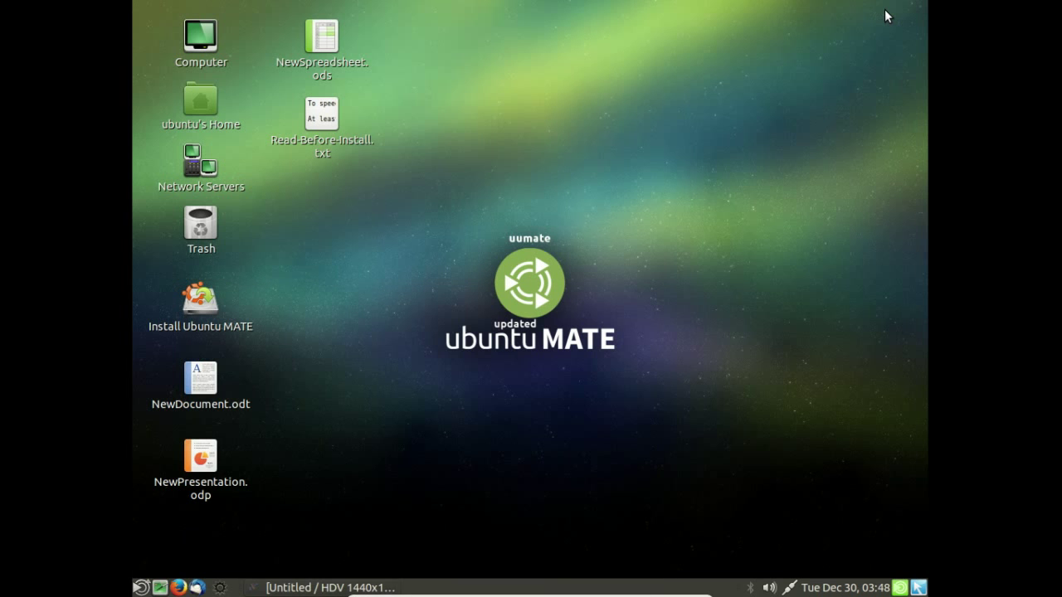
right_click(529, 149)
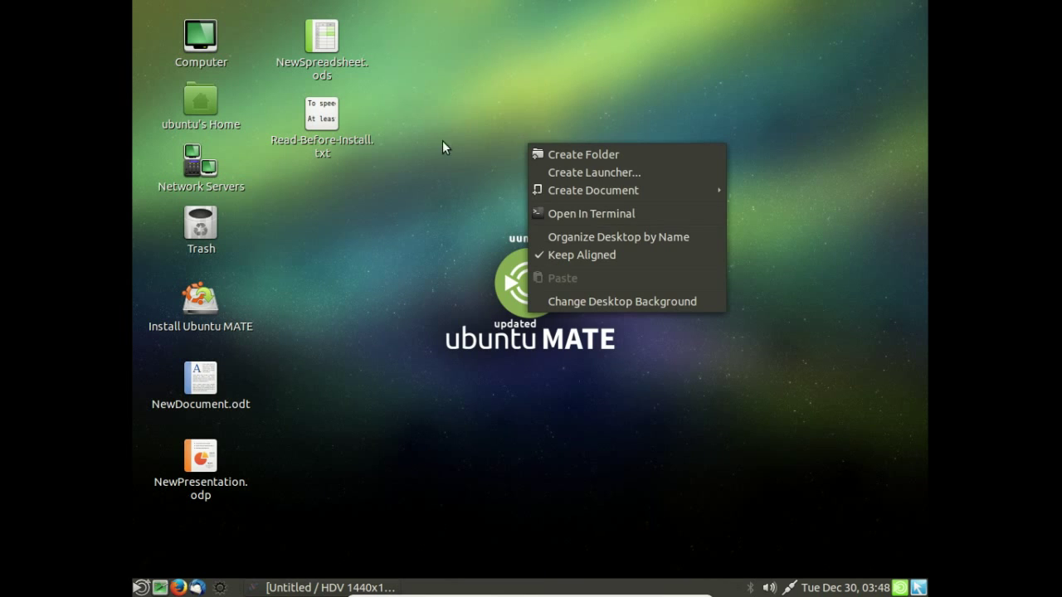
left_click(439, 232)
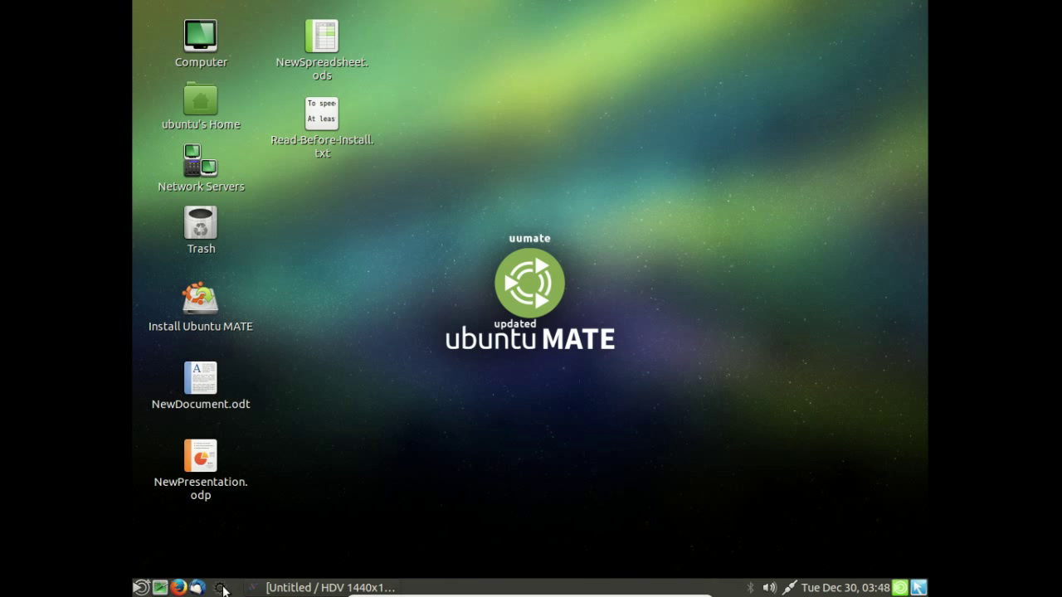
Open and close the MATE main system menu twice, then the Applications menu
left_click(222, 588)
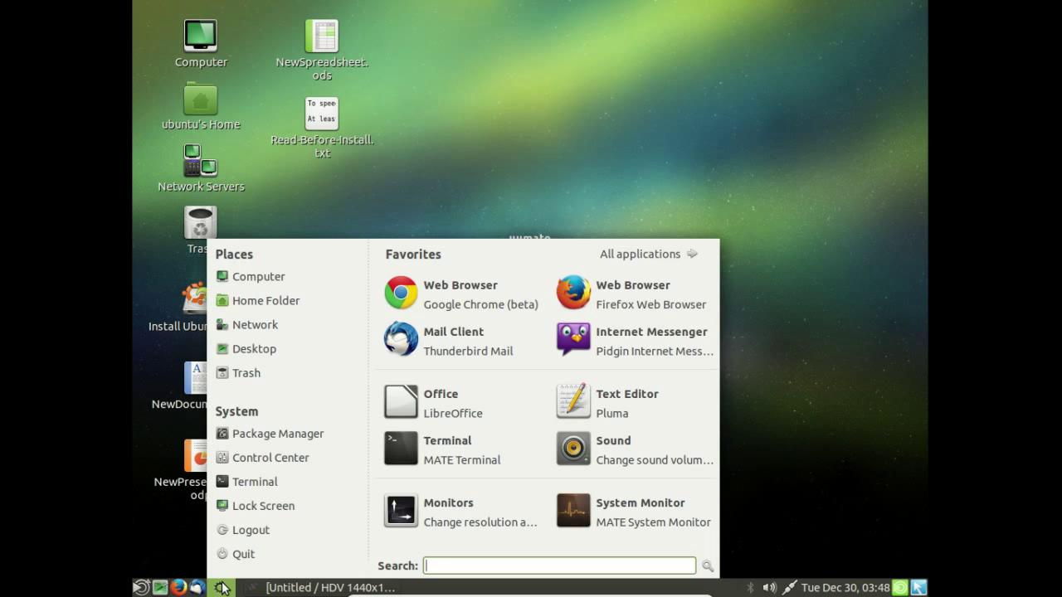
left_click(222, 588)
left_click(222, 588)
left_click(222, 588)
left_click(141, 588)
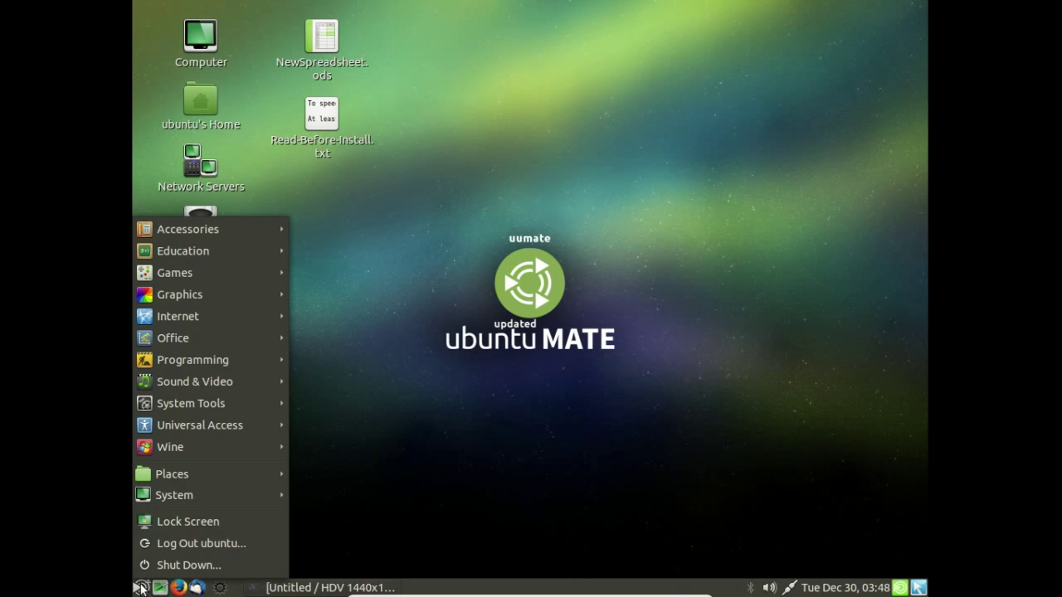
mouse_move(176, 264)
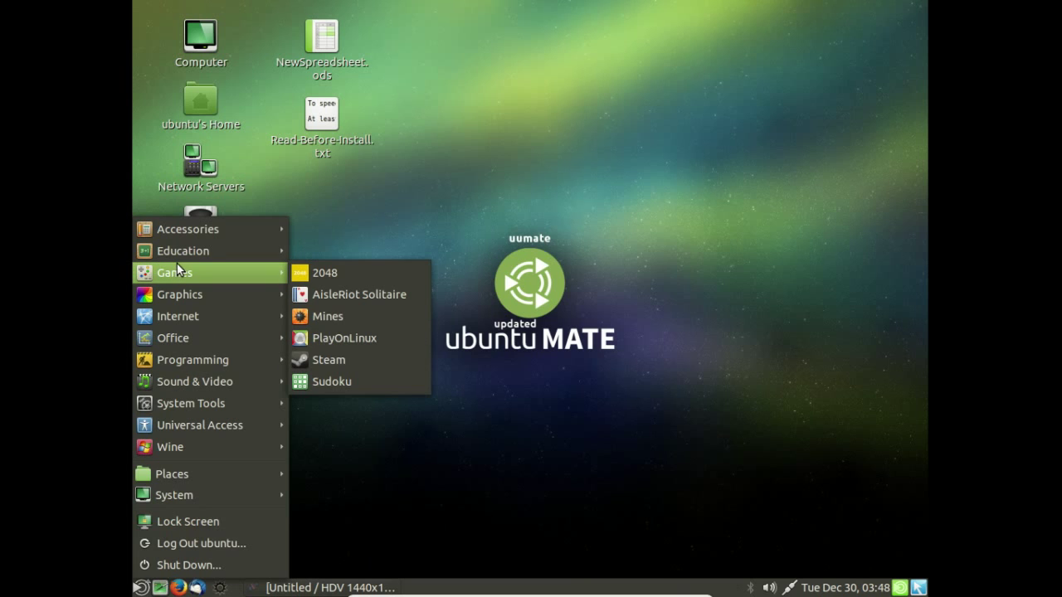
left_click(595, 132)
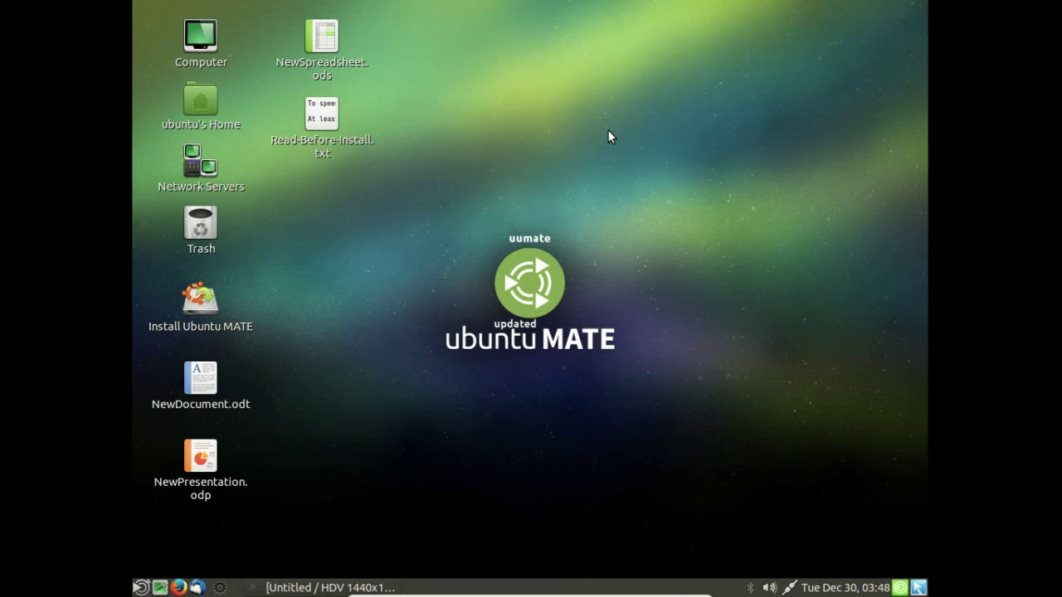